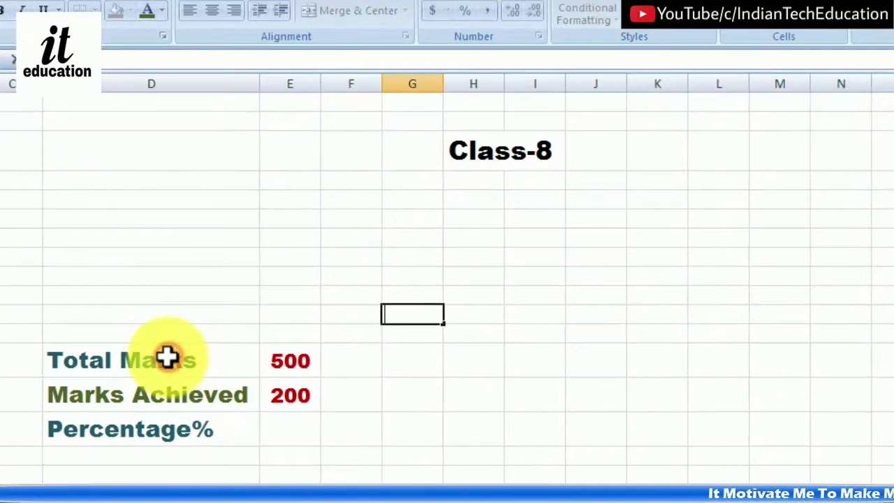
- Look over the Total Marks, Marks Achieved and Percentage% labels and the values 500 and 200
{"action": "left_click", "coordinate": [168, 357]}
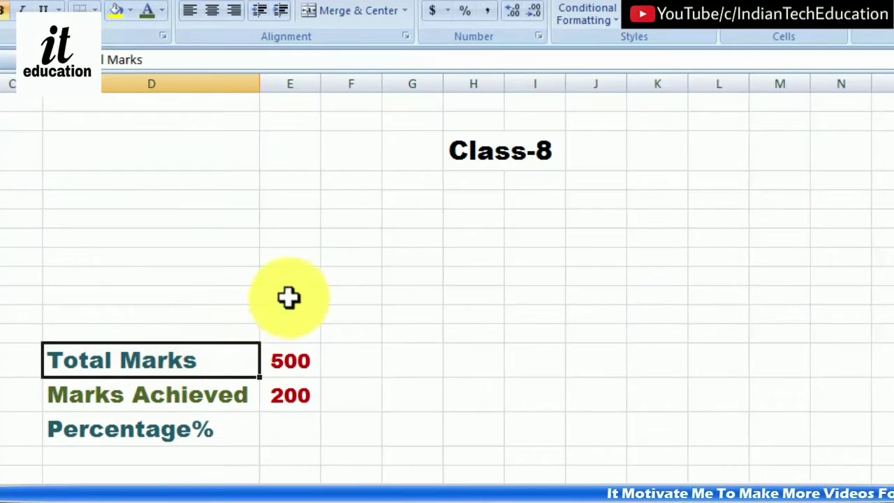
{"action": "key", "text": "Down"}
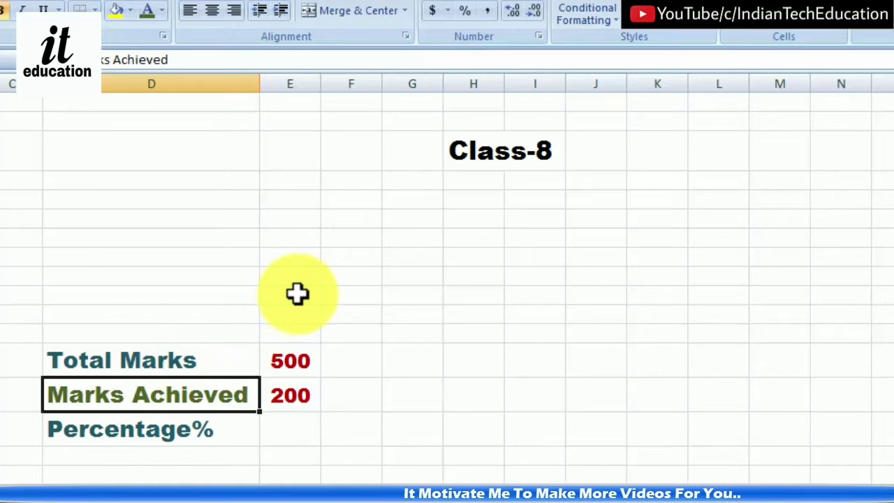
{"action": "key", "text": "Down"}
{"action": "key", "text": "Up"}
{"action": "key", "text": "Up"}
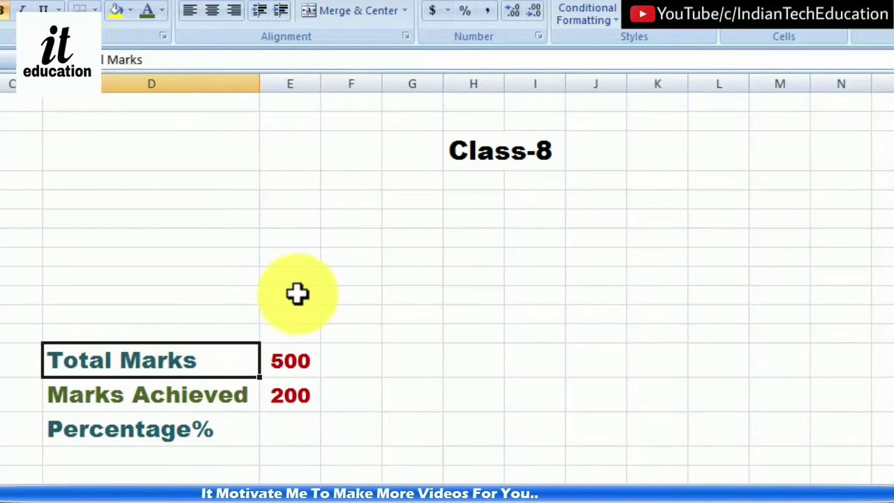
{"action": "key", "text": "Right"}
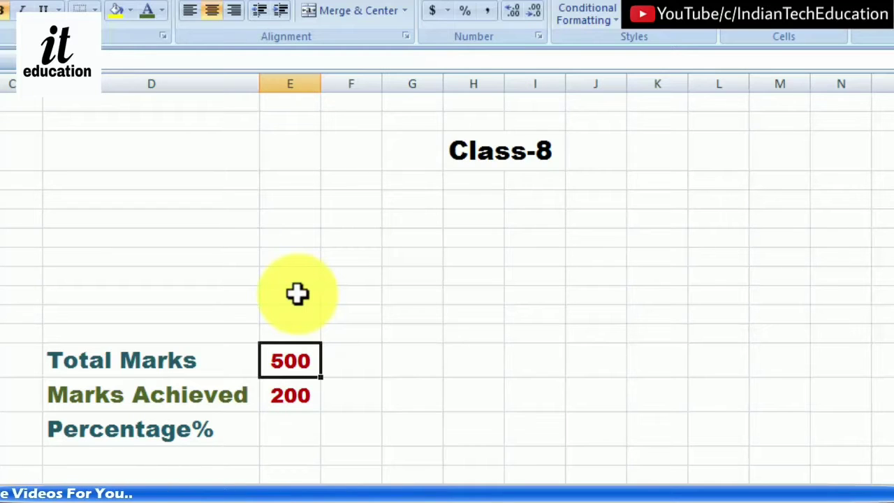
{"action": "key", "text": "Down"}
{"action": "key", "text": "Down"}
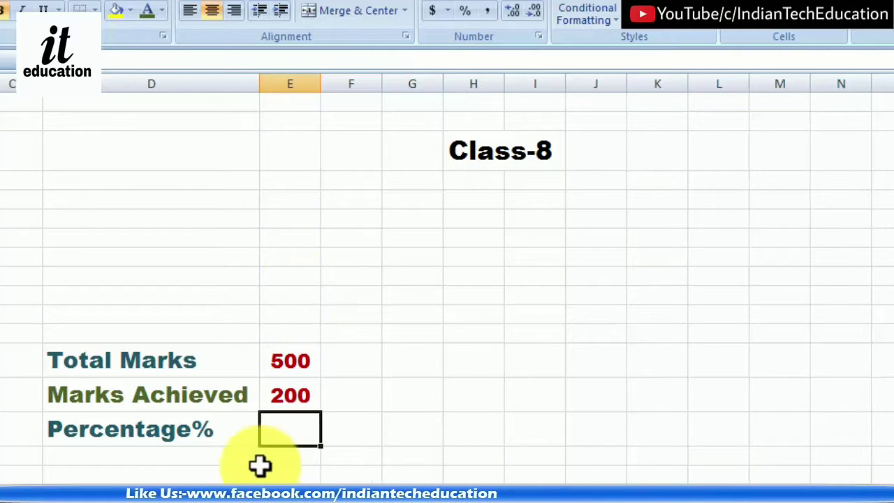
- Enter =E14/E13 in the Percentage% cell E15 so it returns 0.4
{"action": "double_click", "coordinate": [288, 431]}
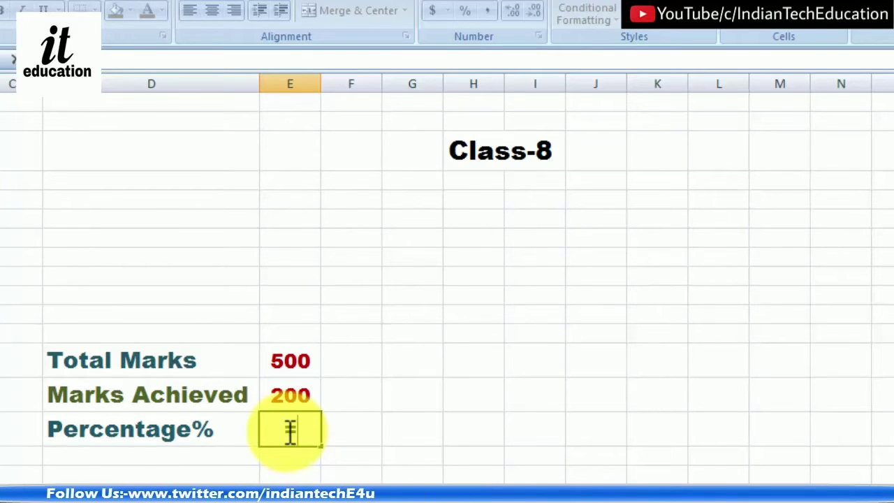
{"action": "type", "text": "="}
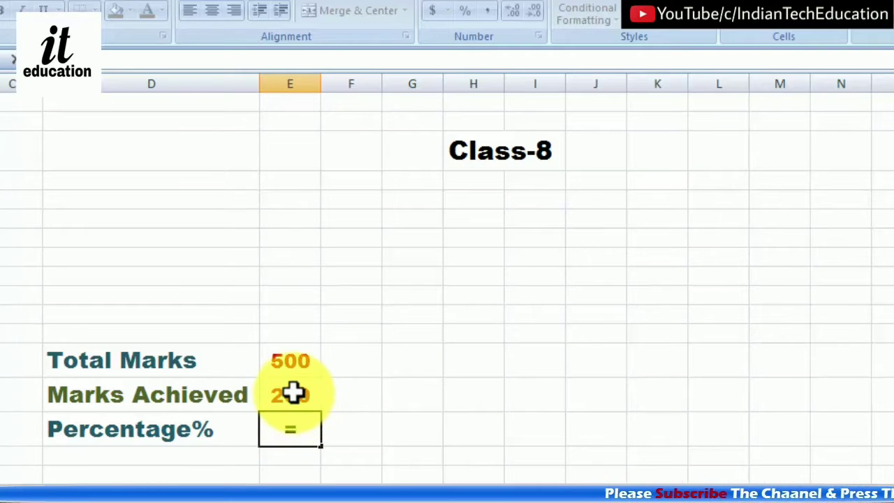
{"action": "left_click", "coordinate": [292, 393]}
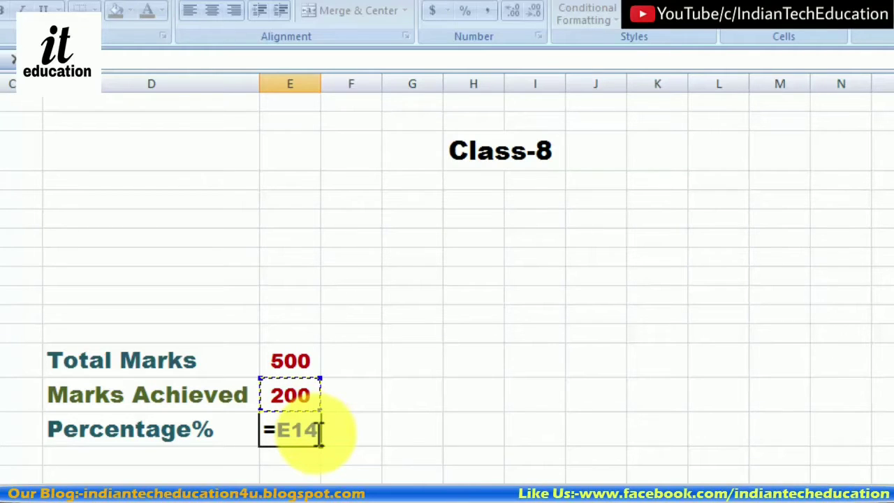
{"action": "type", "text": "/"}
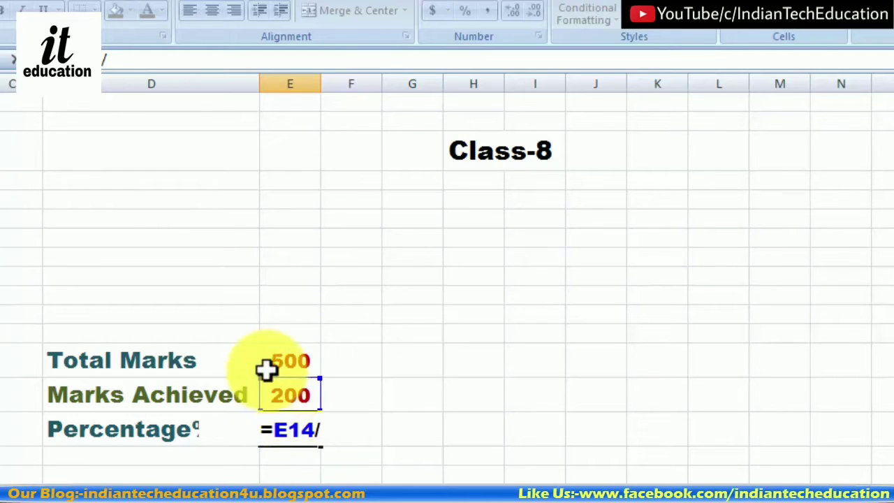
{"action": "left_click", "coordinate": [290, 362]}
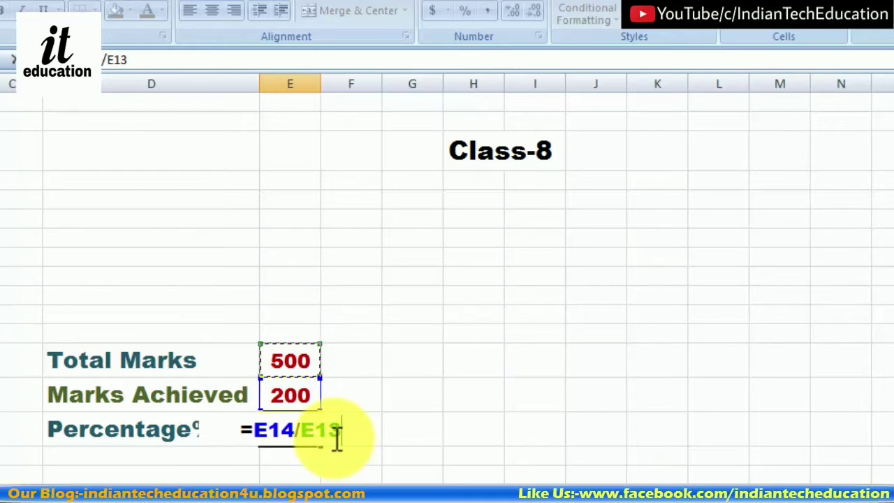
{"action": "key", "text": "Return"}
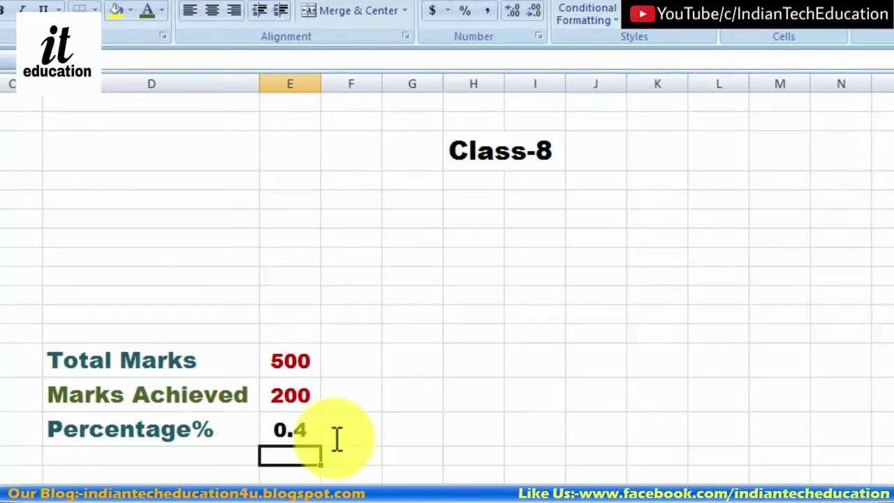
{"action": "key", "text": "Up"}
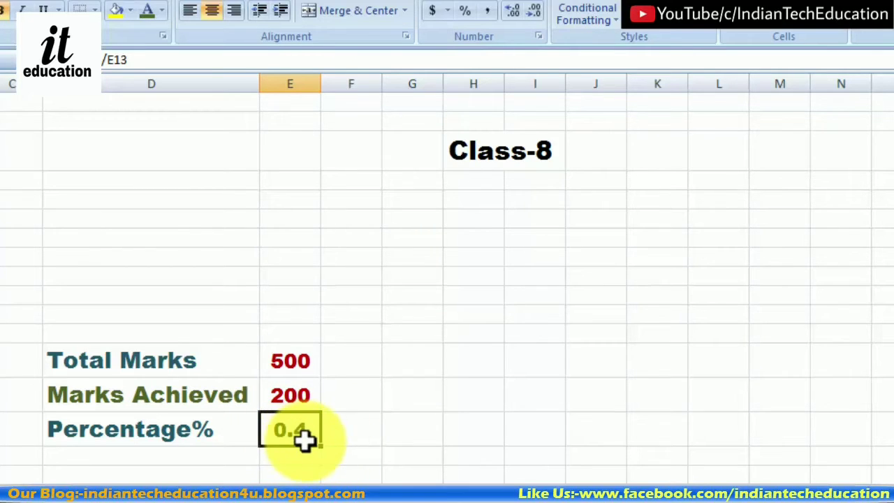
- Change the Percentage% formula to =E14/E13*100 so E15 shows 40
{"action": "left_click", "coordinate": [162, 59]}
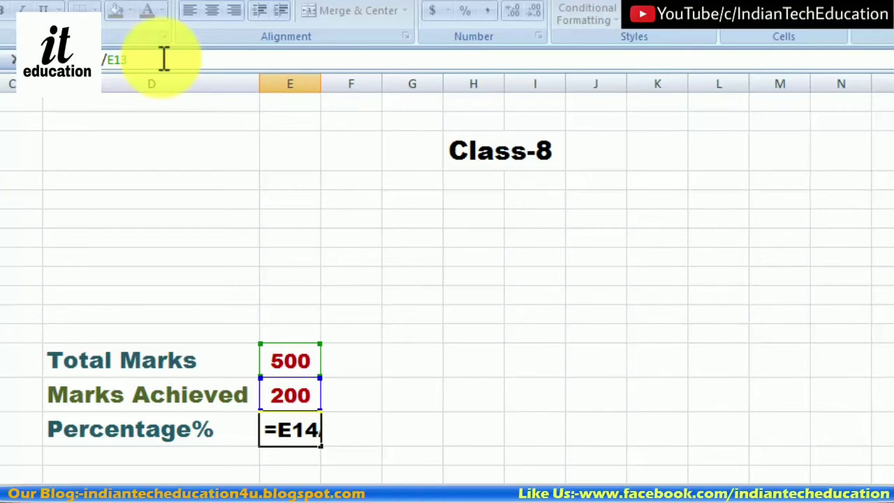
{"action": "type", "text": "*"}
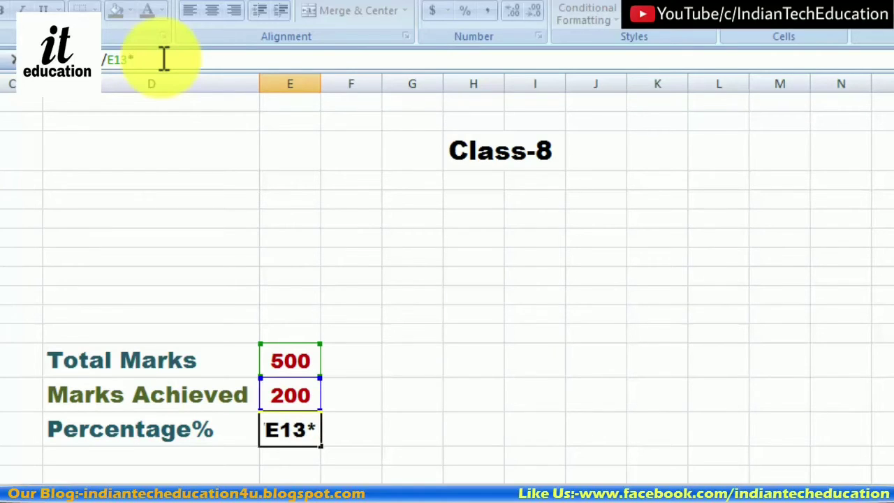
{"action": "type", "text": "100"}
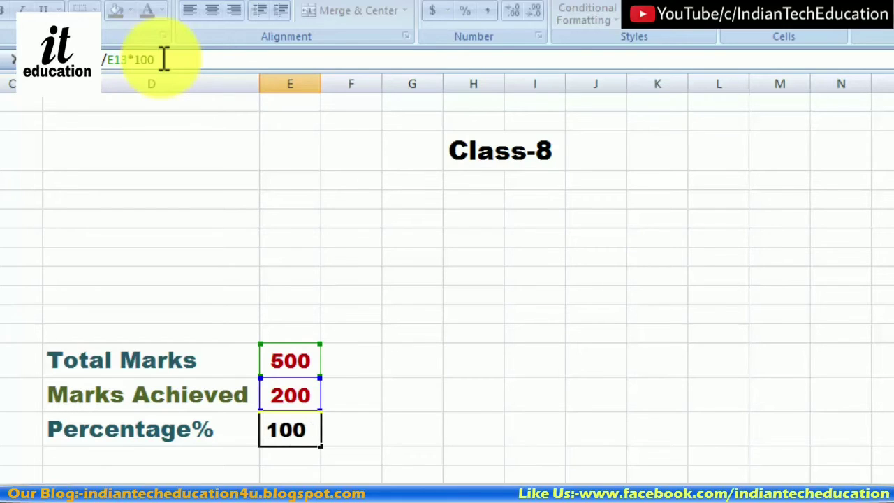
{"action": "key", "text": "Return"}
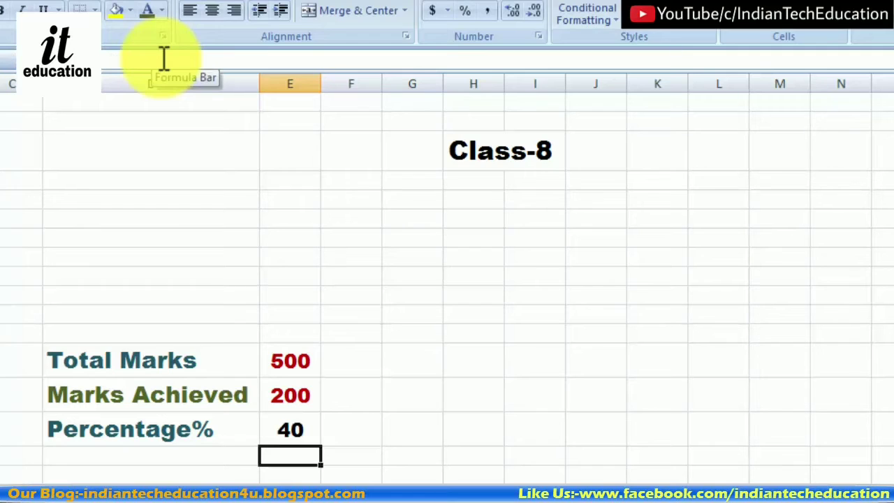
{"action": "left_click", "coordinate": [306, 446]}
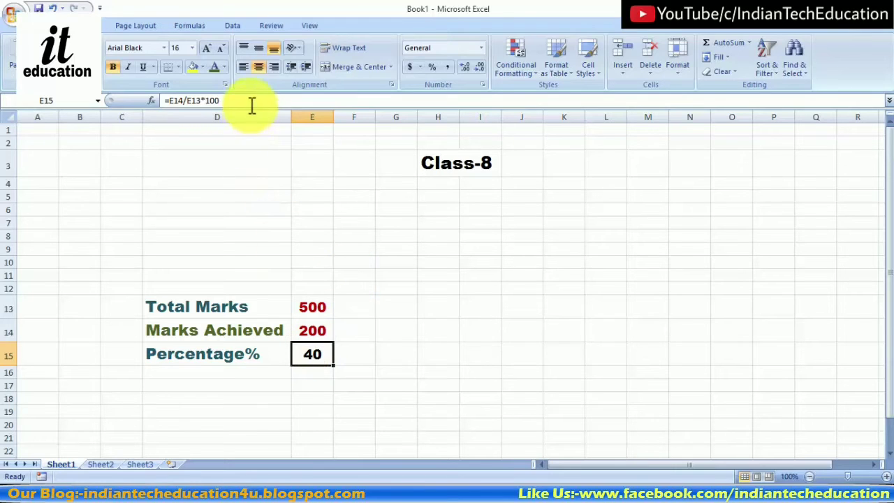
- Revert the Percentage% formula to =E14/E13 so E15 shows 0.4 again
{"action": "left_click", "coordinate": [252, 100]}
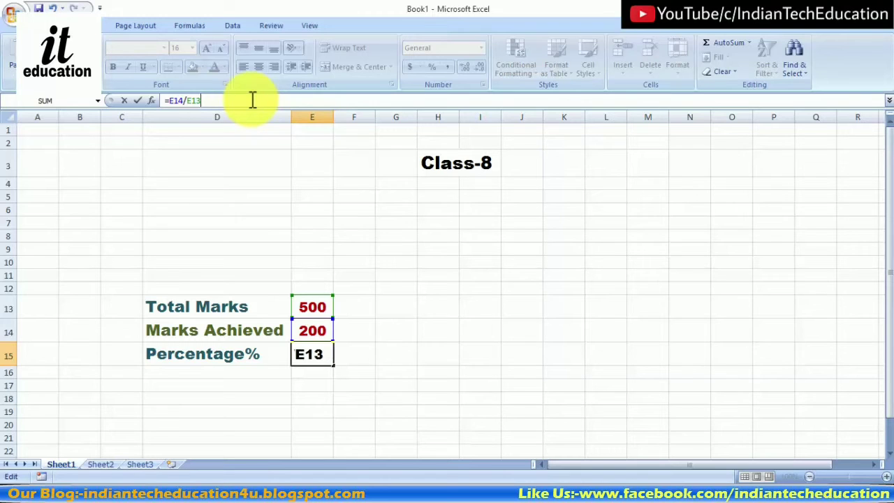
{"action": "key", "text": "Return"}
{"action": "key", "text": "Up"}
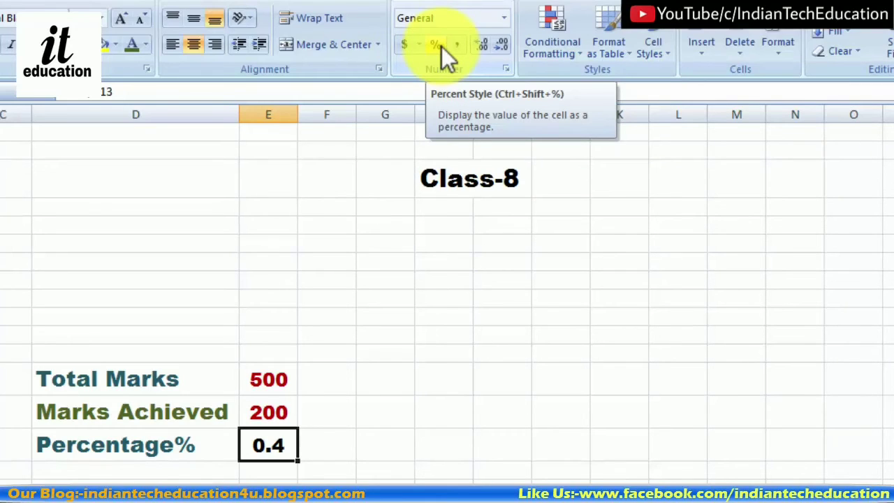
- Apply Percent Style to E15 so the 0.4 result displays as 40%
{"action": "left_click", "coordinate": [442, 46]}
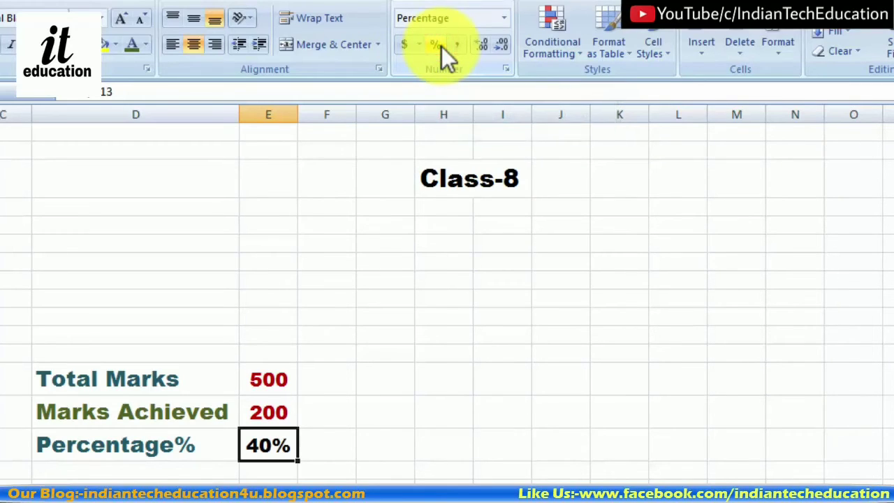